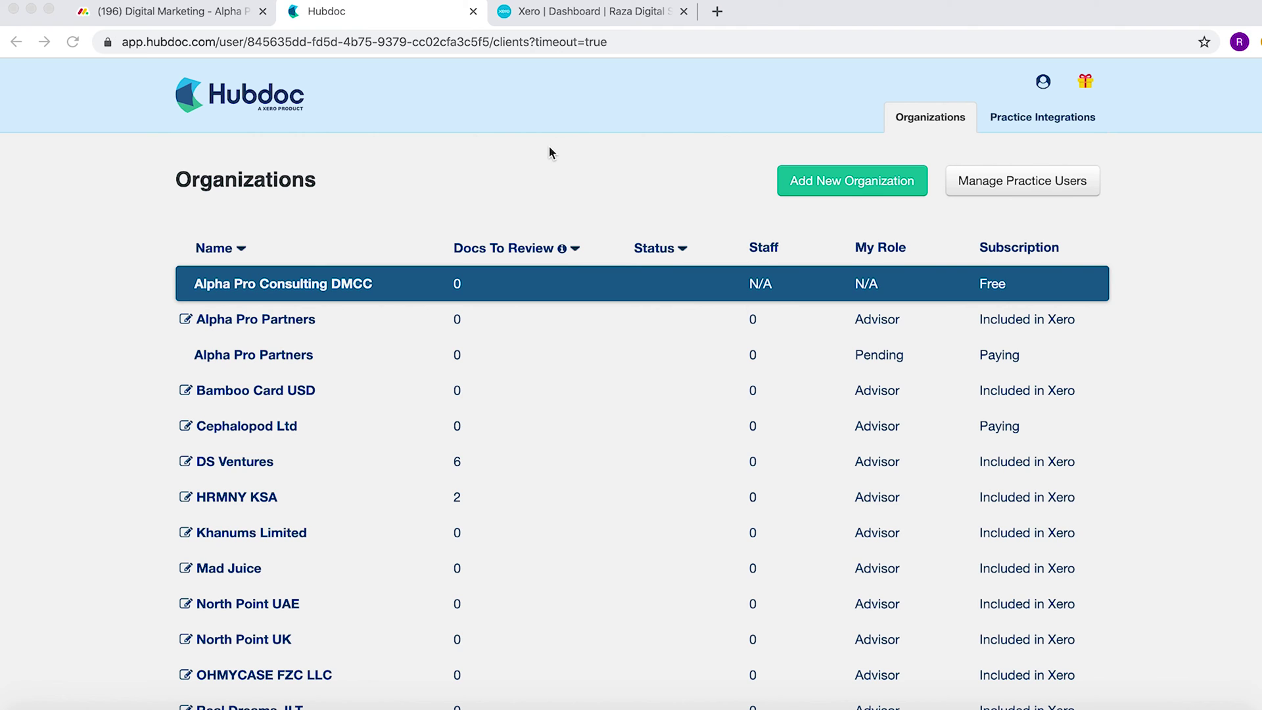
- Start a new organization and choose to create it from a Xero organisation
{"action": "left_click", "coordinate": [836, 188]}
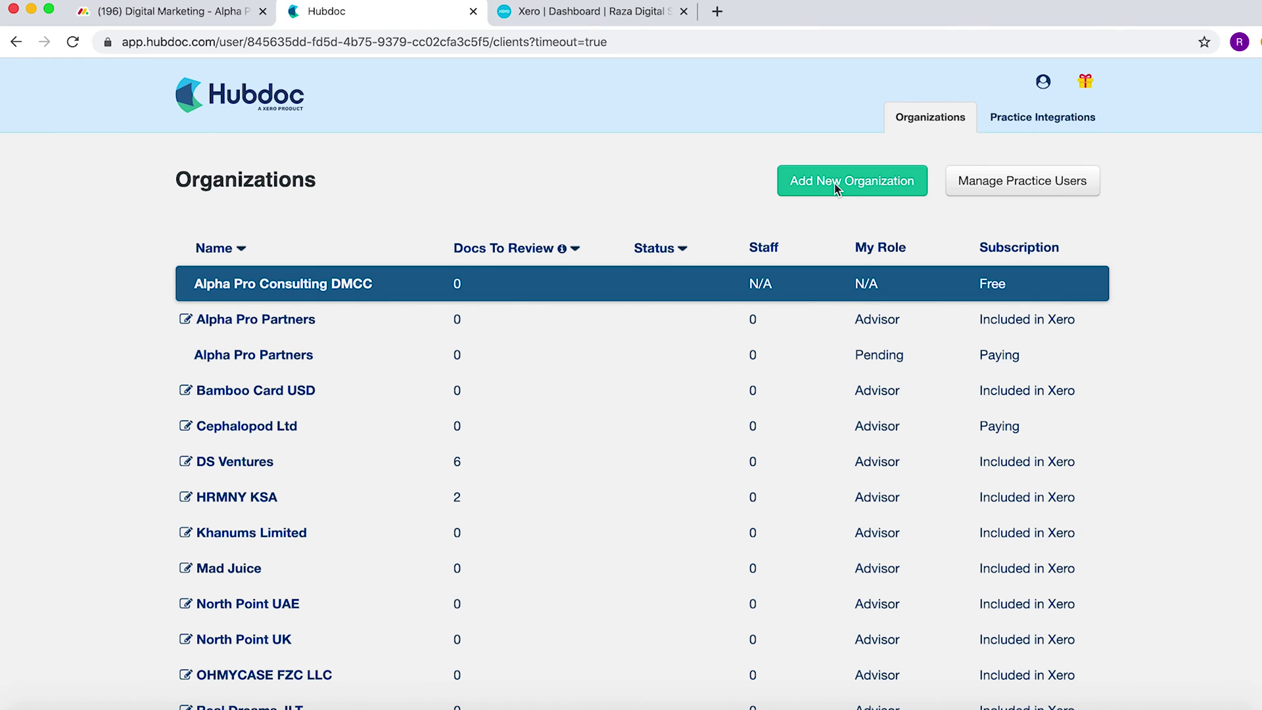
{"action": "left_click", "coordinate": [836, 188]}
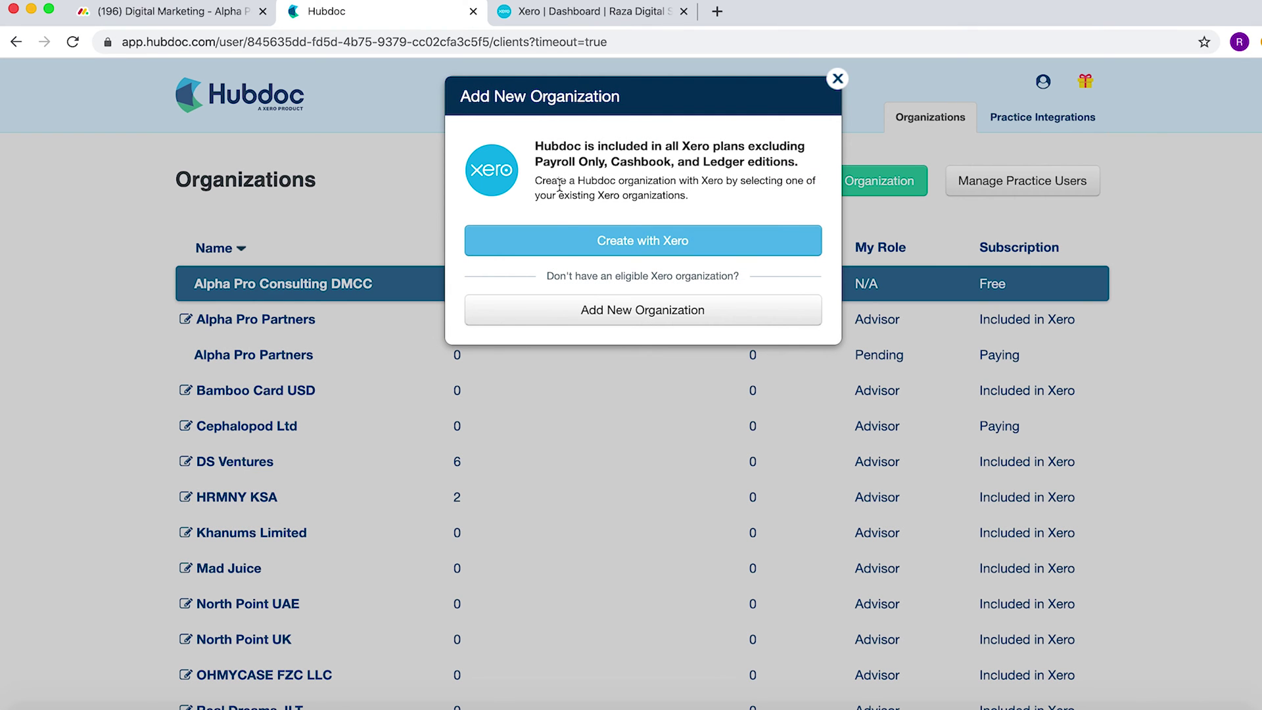
{"action": "left_click", "coordinate": [619, 240]}
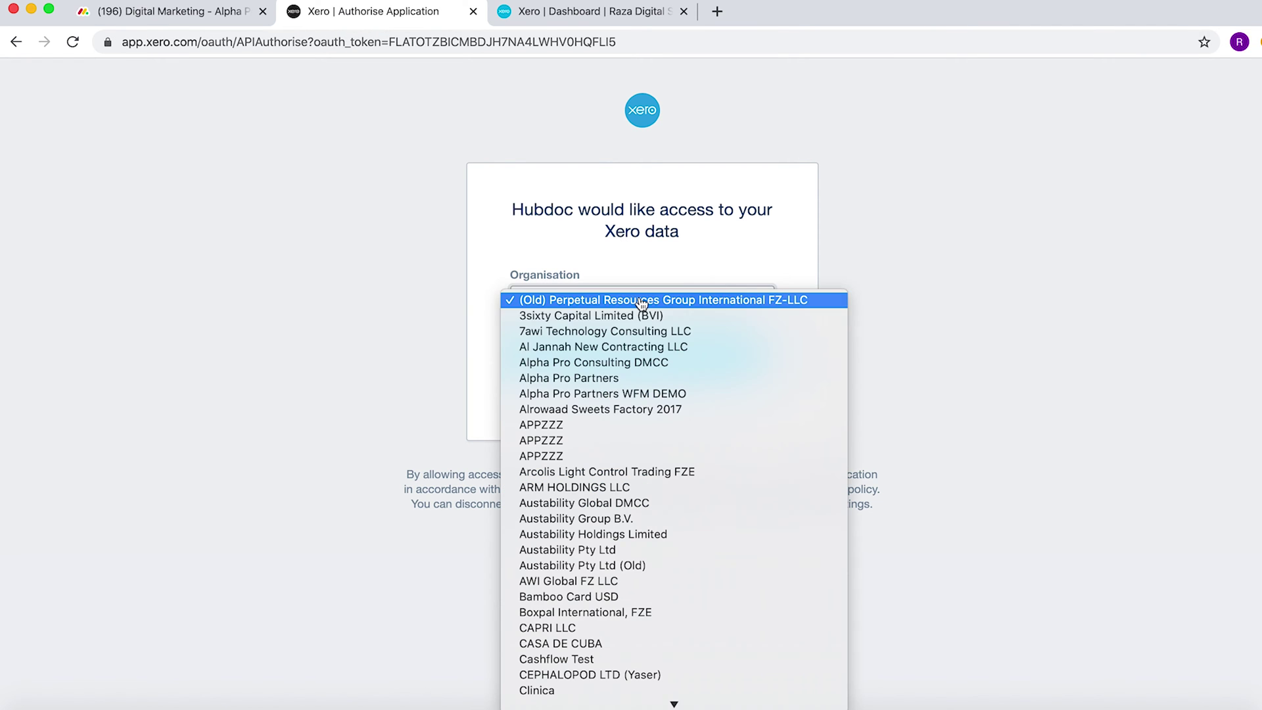
- Authorise Hubdoc to access the Raza Digital Solutions Limited organisation in Xero
{"action": "key", "text": "r"}
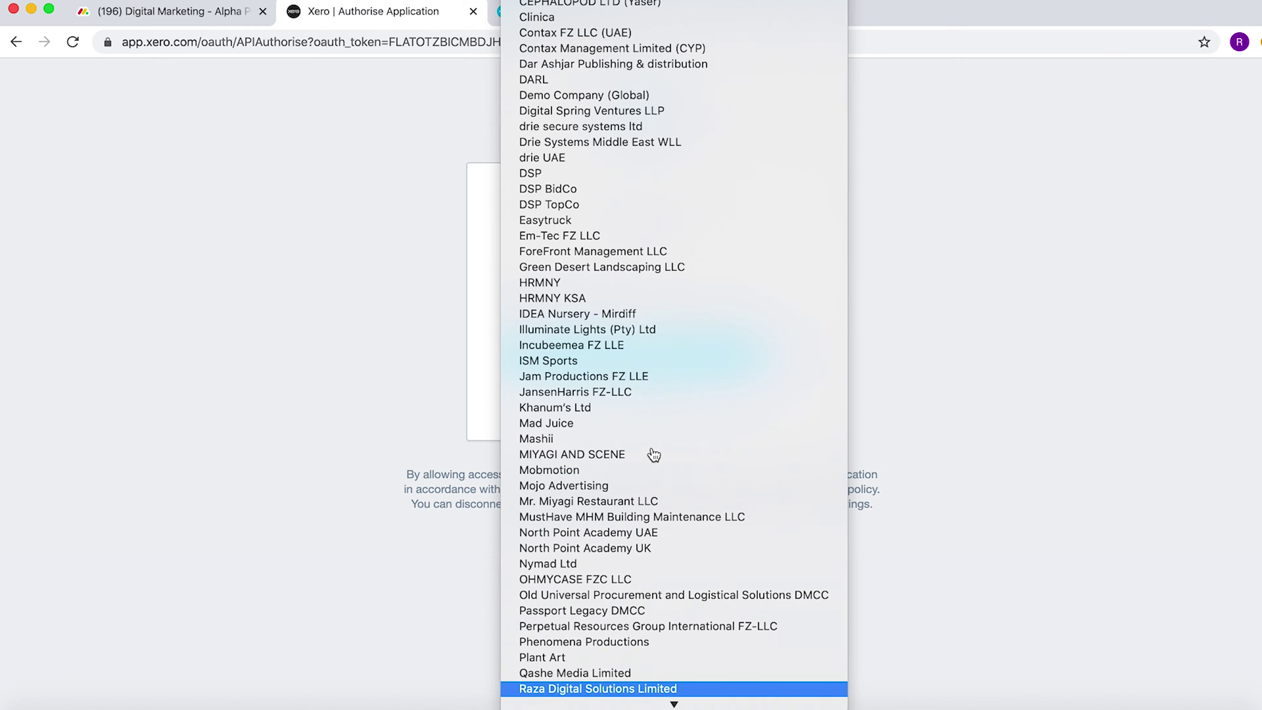
{"action": "left_click", "coordinate": [657, 688]}
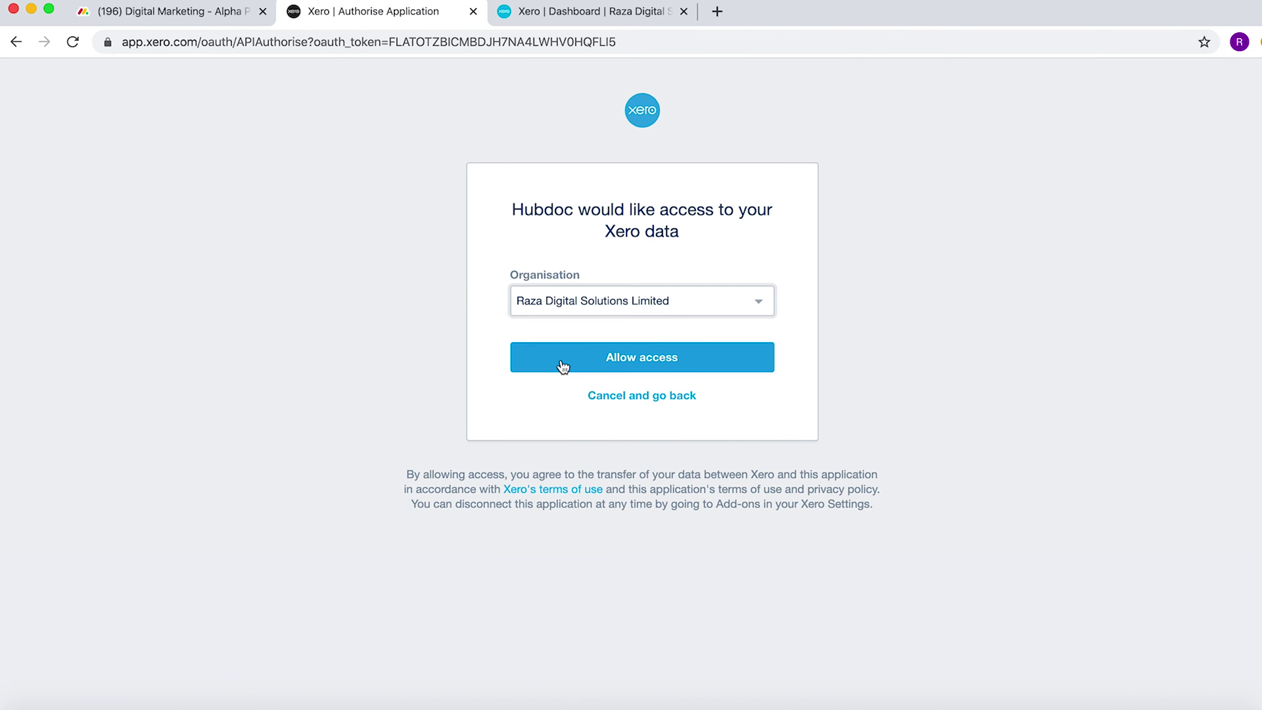
{"action": "left_click", "coordinate": [584, 365]}
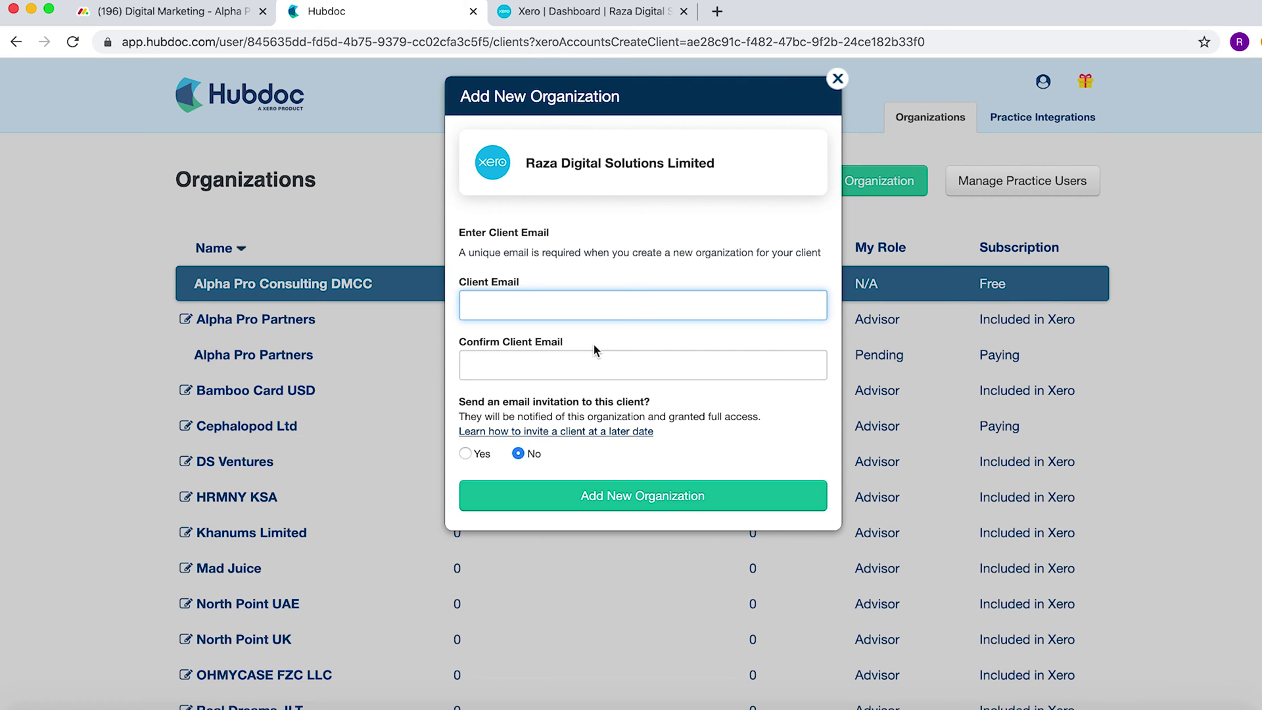
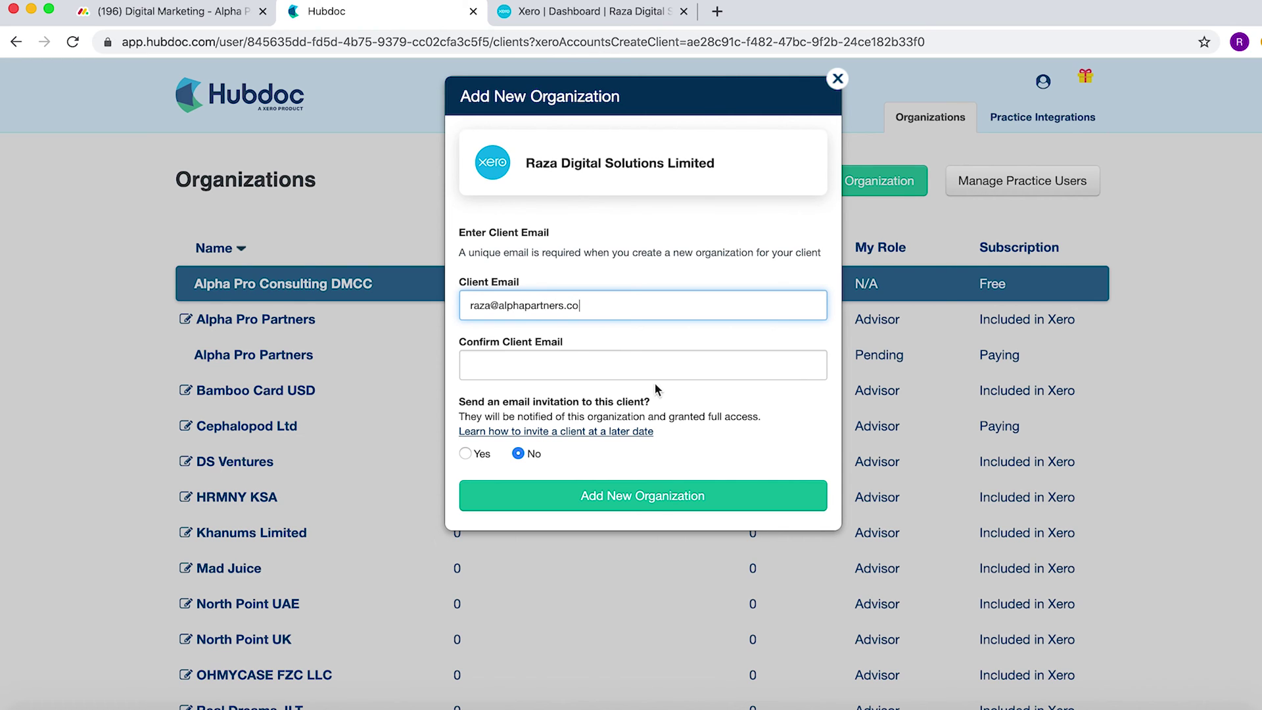
- Enter and confirm the client's e-mail, choose Yes to send an invitation, and create the organization
{"action": "left_click_drag", "start_coordinate": [609, 306], "coordinate": [296, 284]}
{"action": "key", "text": "super+c"}
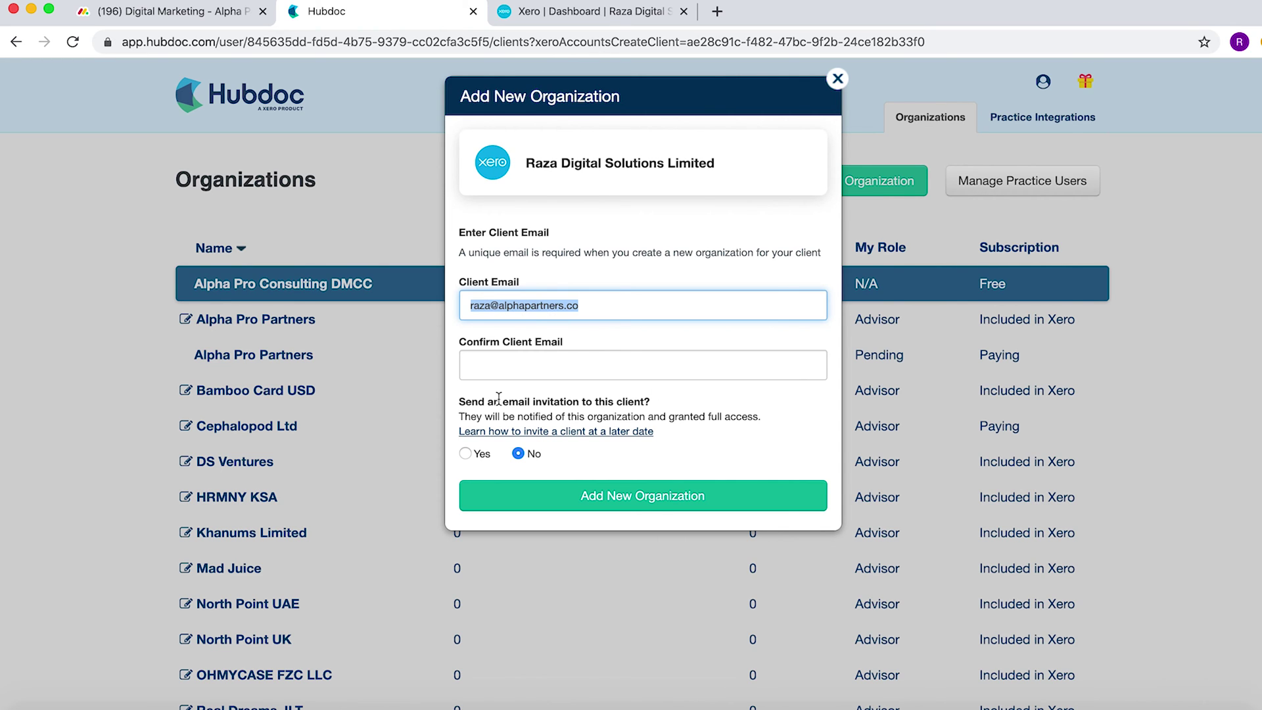
{"action": "left_click", "coordinate": [528, 360]}
{"action": "key", "text": "super+v"}
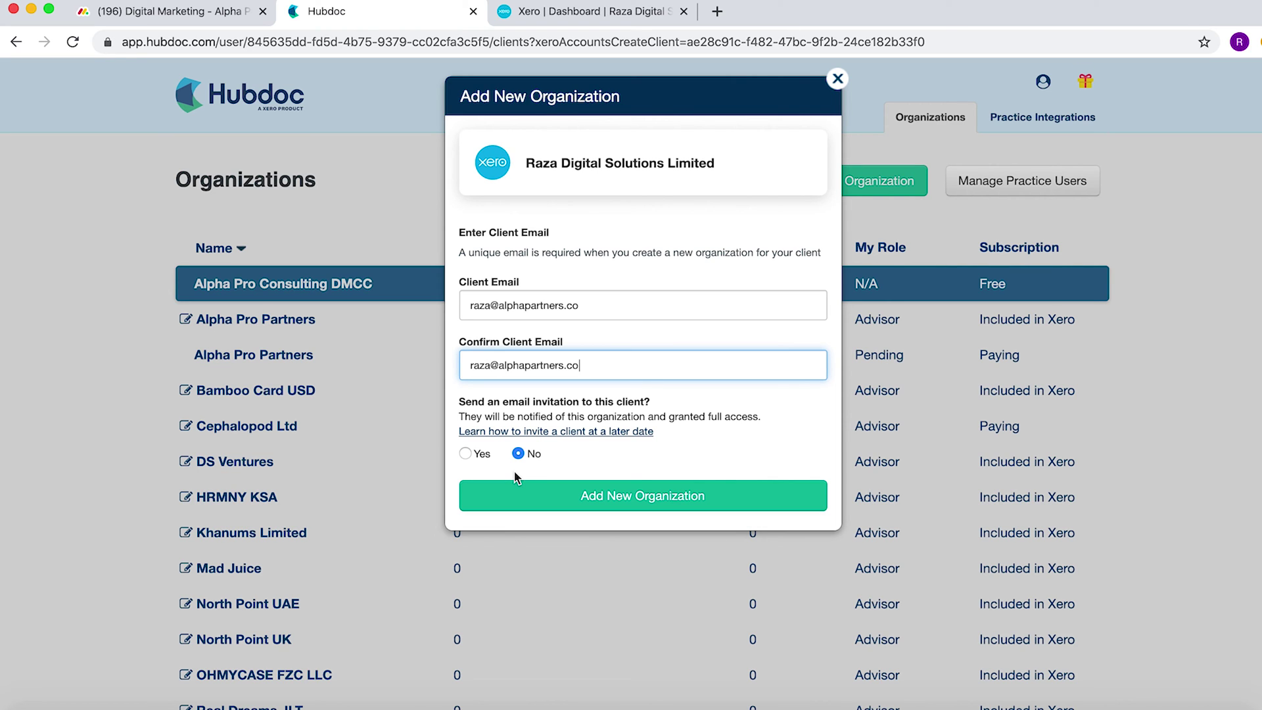
{"action": "left_click", "coordinate": [465, 453]}
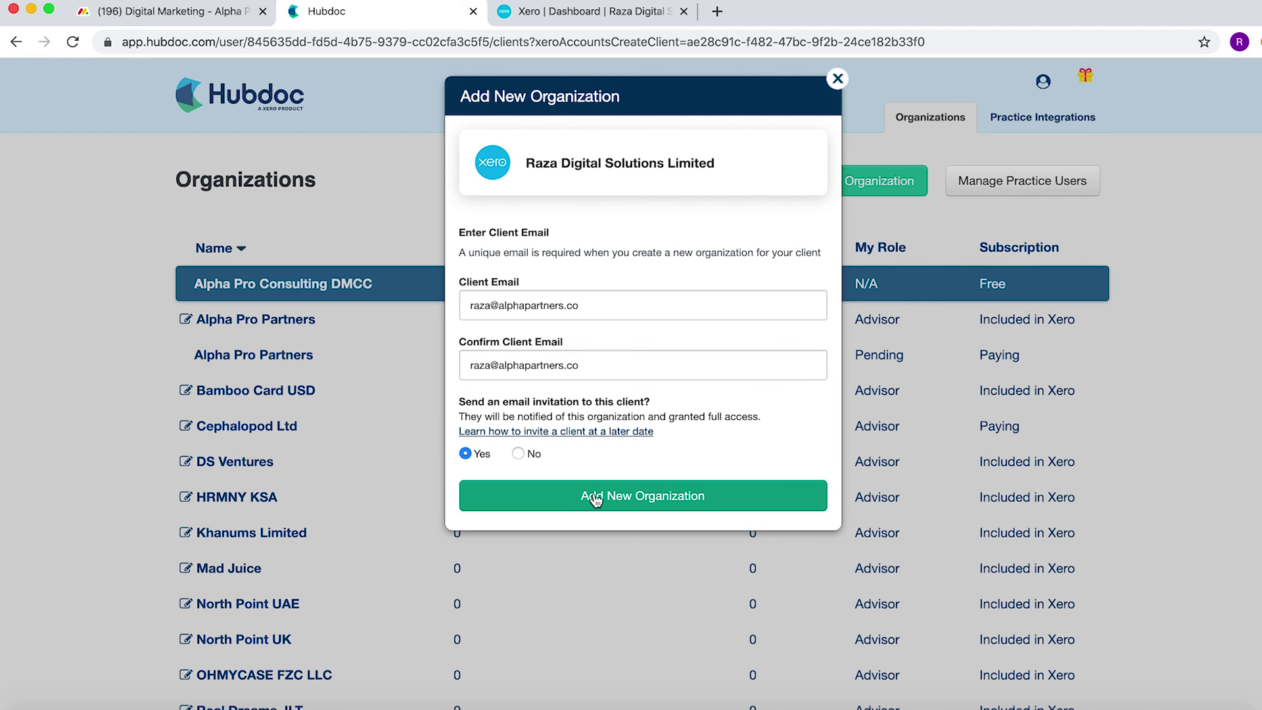
{"action": "left_click", "coordinate": [594, 496]}
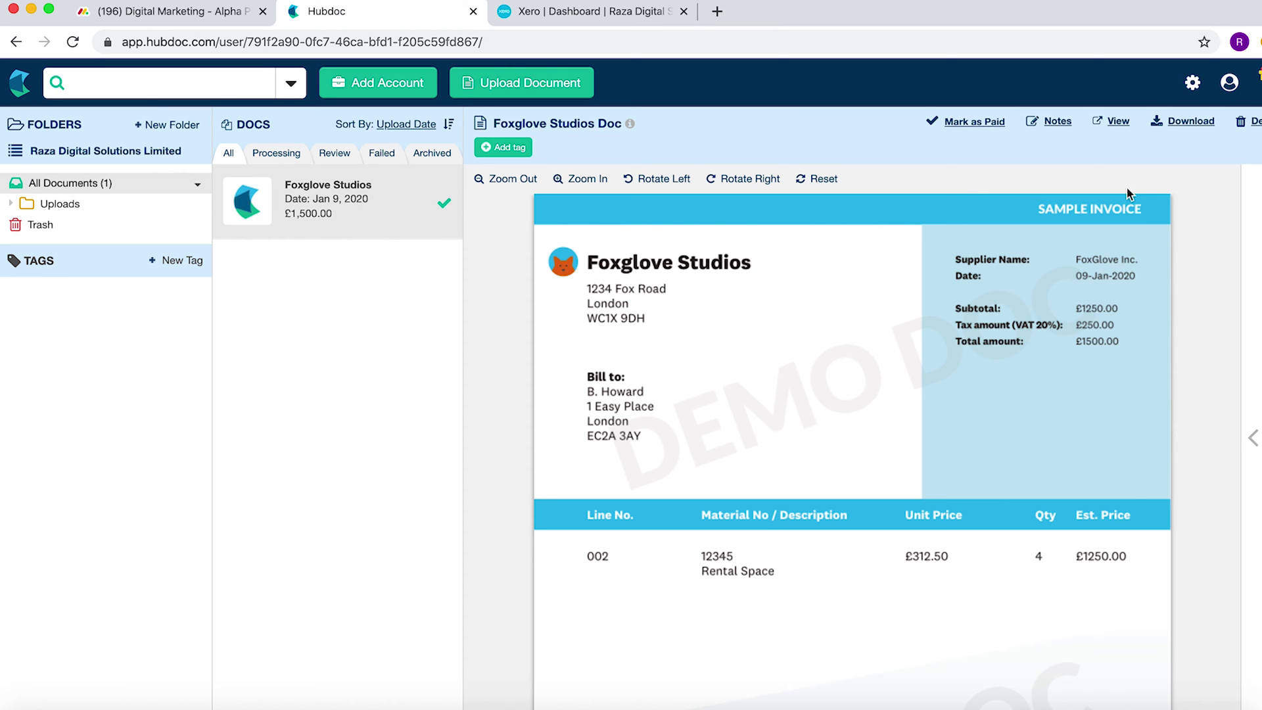
- Open the new organization's account settings from the gear icon
{"action": "left_click", "coordinate": [1193, 86]}
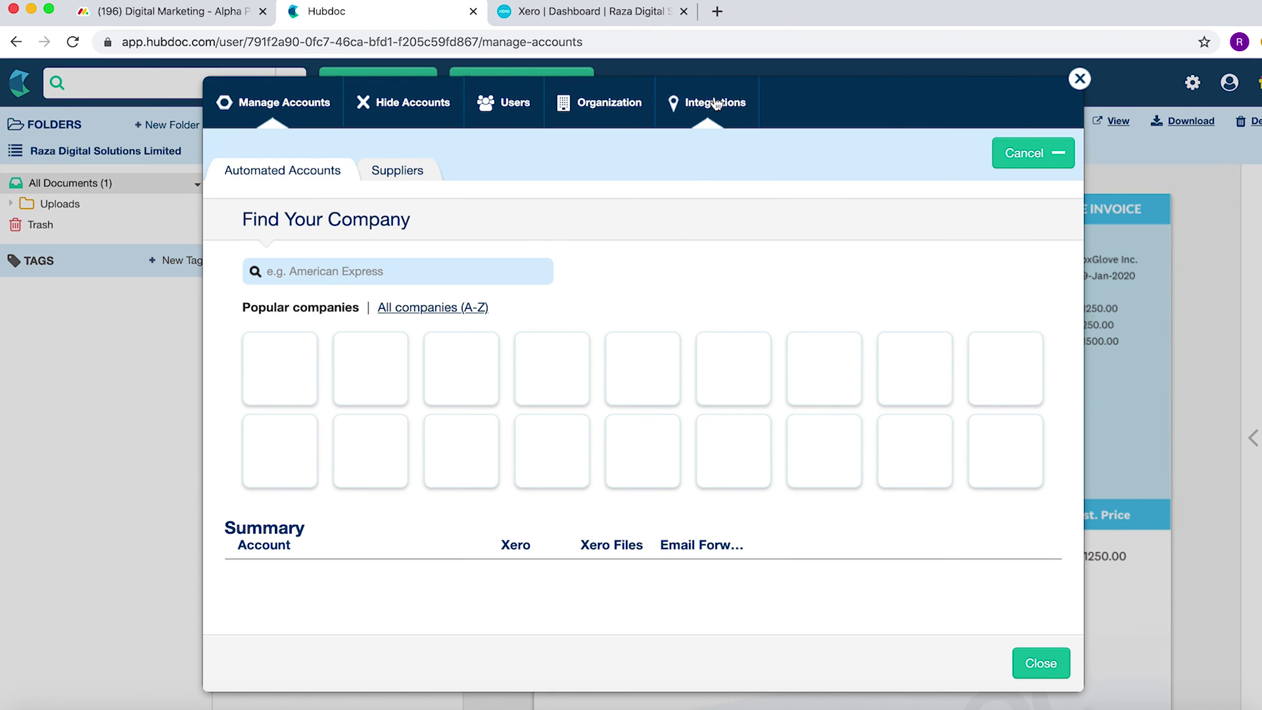
- Enable Push To Xero Files, keeping 20% (VAT on Expenses) and Exempt Expenses 0% as defaults
{"action": "left_click", "coordinate": [715, 102]}
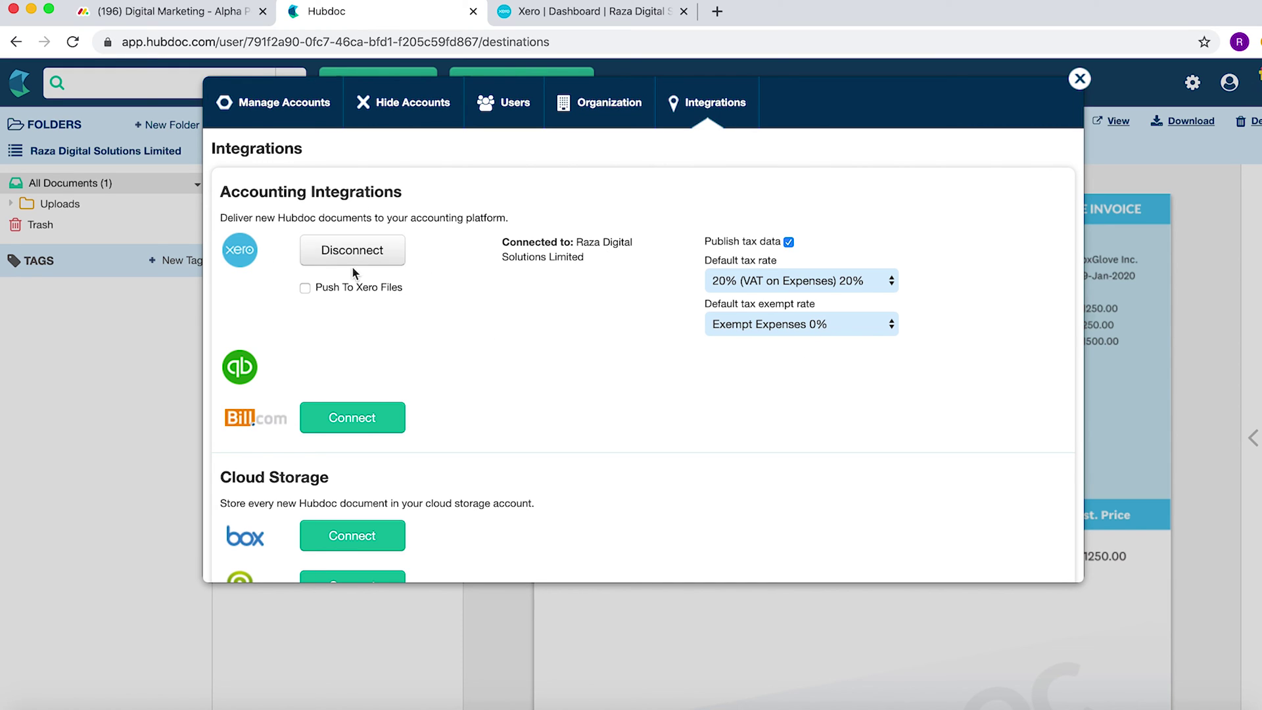
{"action": "left_click", "coordinate": [305, 289]}
{"action": "left_click", "coordinate": [789, 280]}
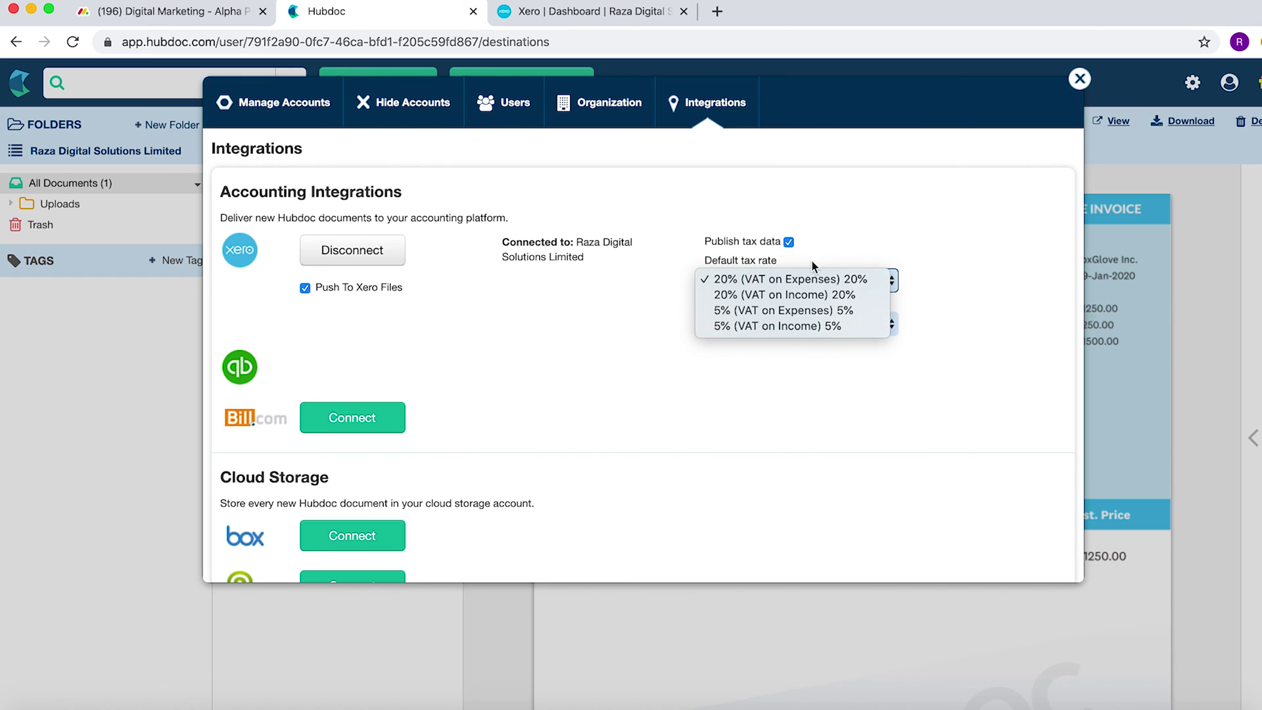
{"action": "left_click", "coordinate": [627, 306]}
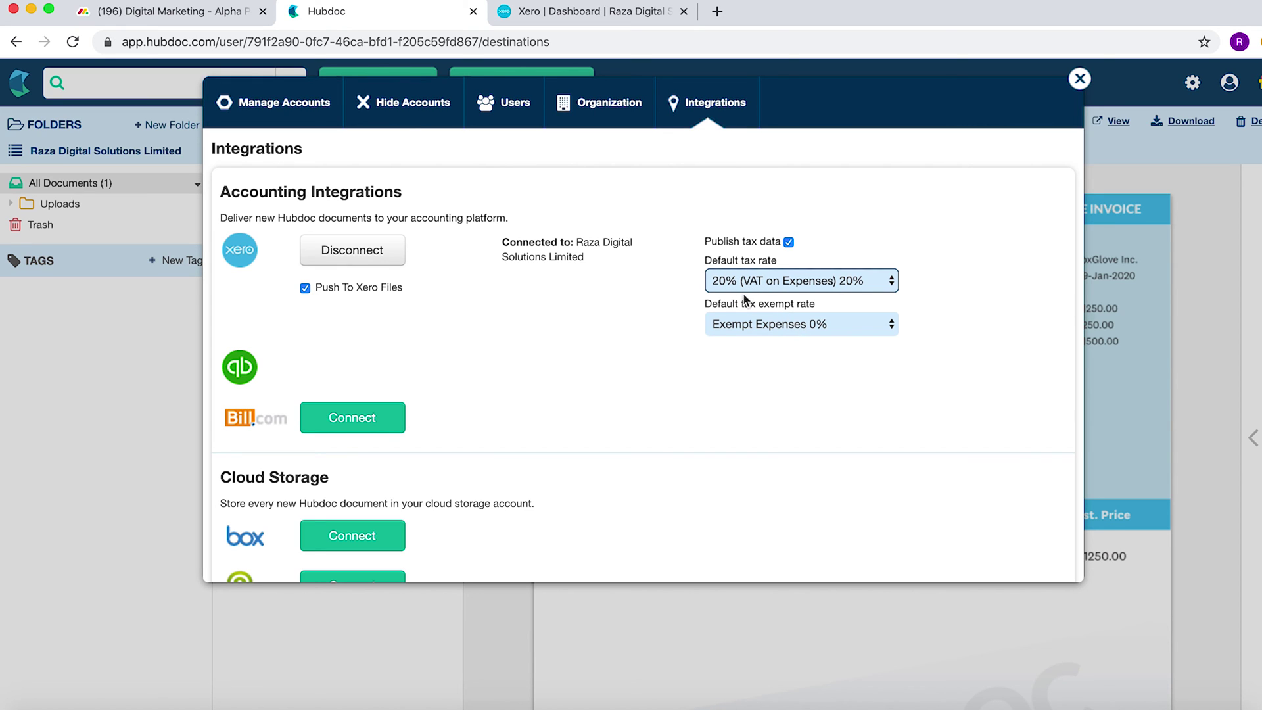
{"action": "left_click", "coordinate": [756, 324]}
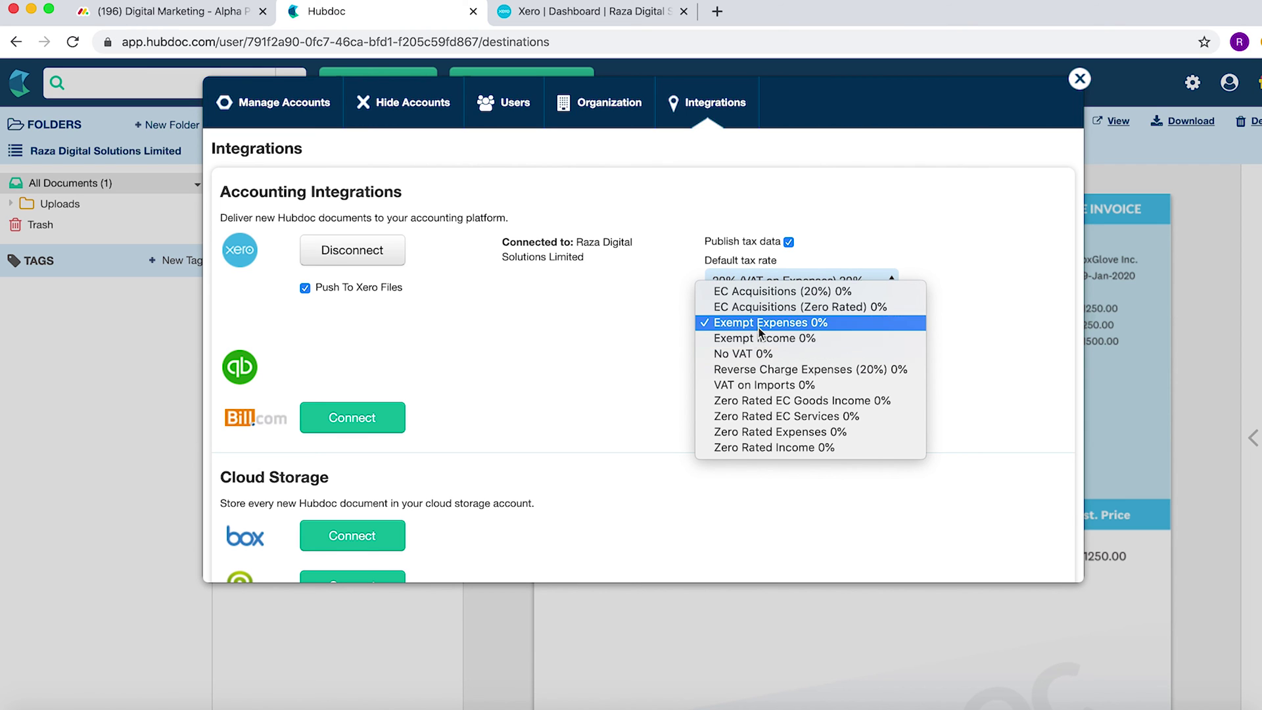
{"action": "left_click", "coordinate": [756, 322]}
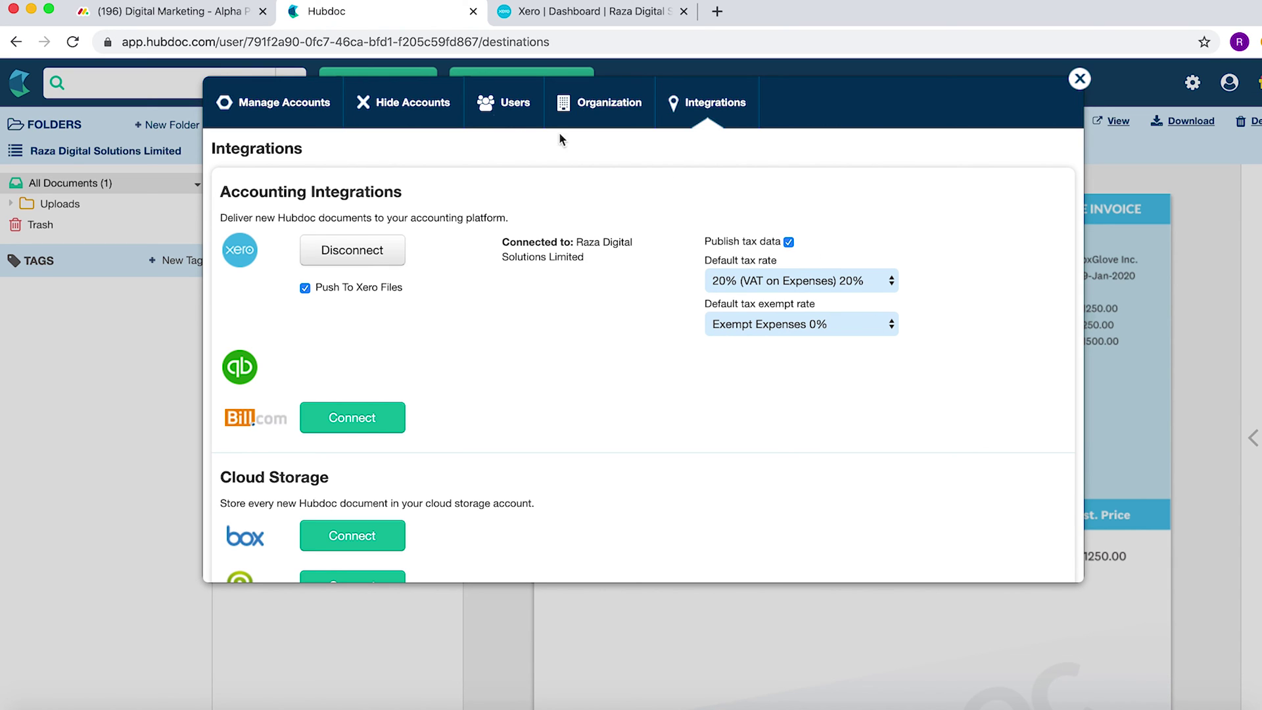
{"action": "left_click", "coordinate": [497, 109]}
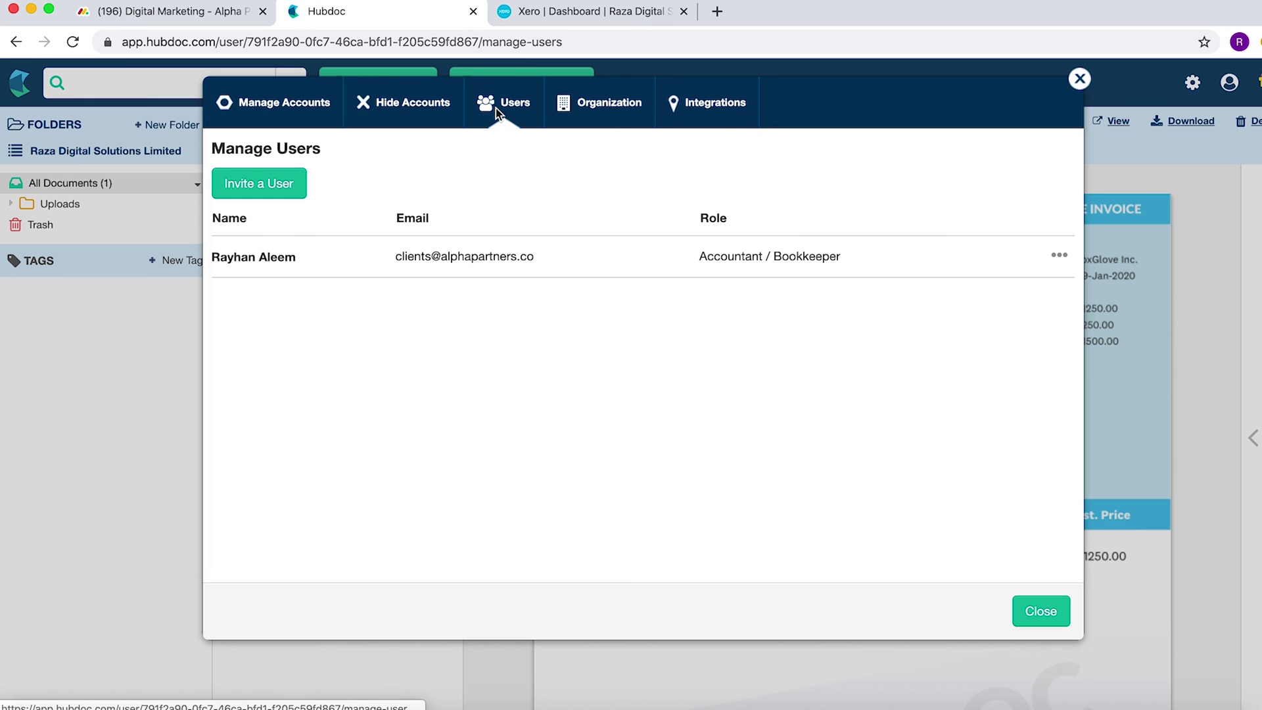
- Invite a new user by their e-mail address with the Accountant / Bookkeeper role
{"action": "left_click", "coordinate": [269, 188]}
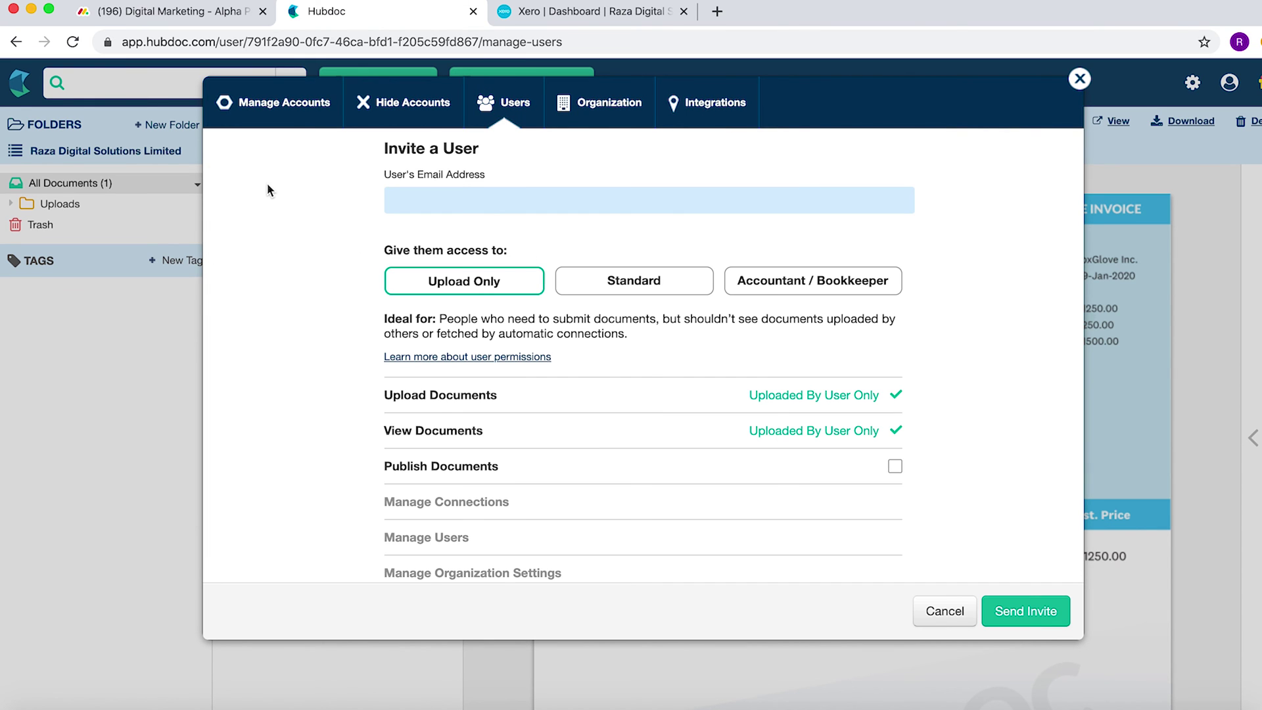
{"action": "left_click", "coordinate": [474, 201]}
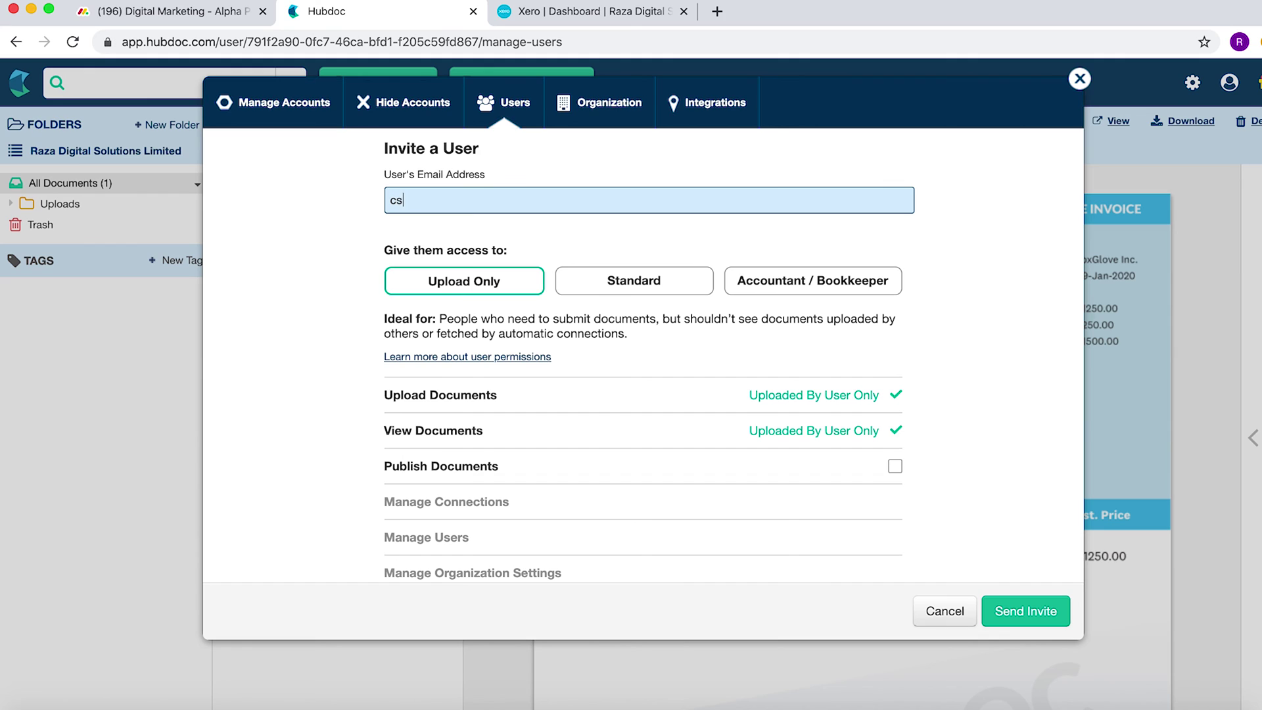
{"action": "left_click", "coordinate": [826, 289]}
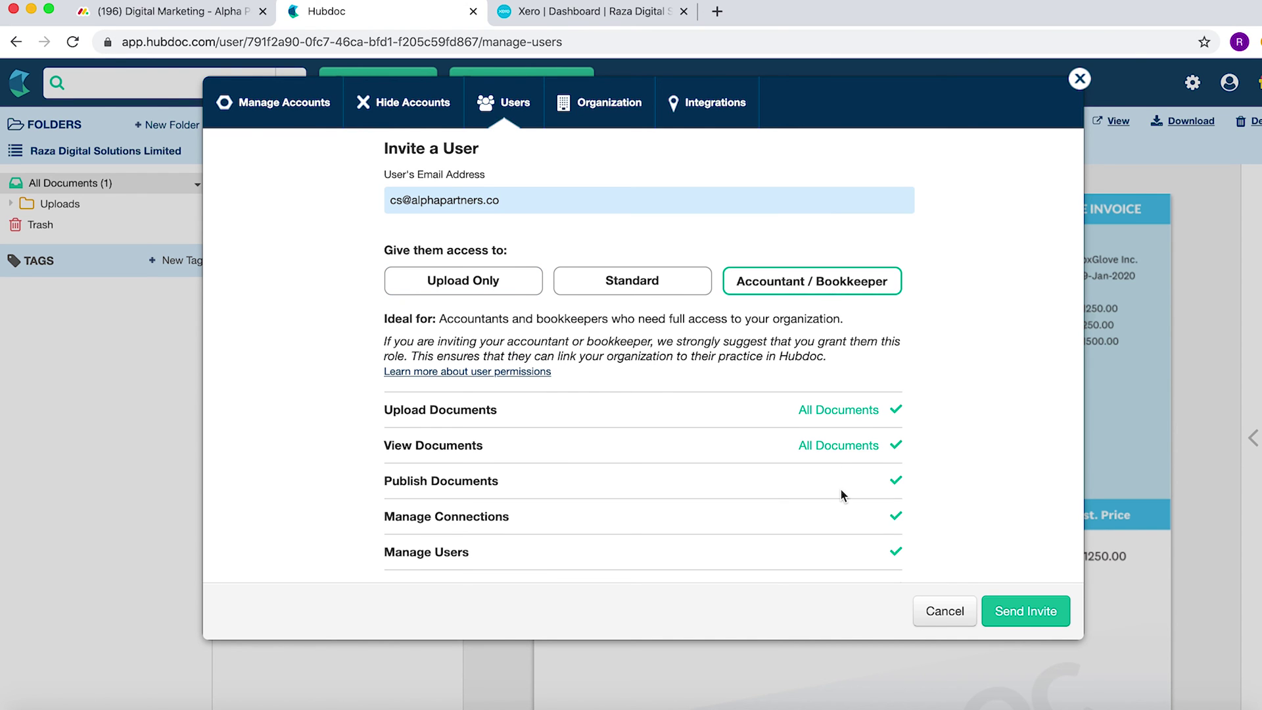
{"action": "scroll", "coordinate": [844, 497], "scroll_direction": "down", "scroll_amount": 1}
{"action": "left_click", "coordinate": [1027, 615]}
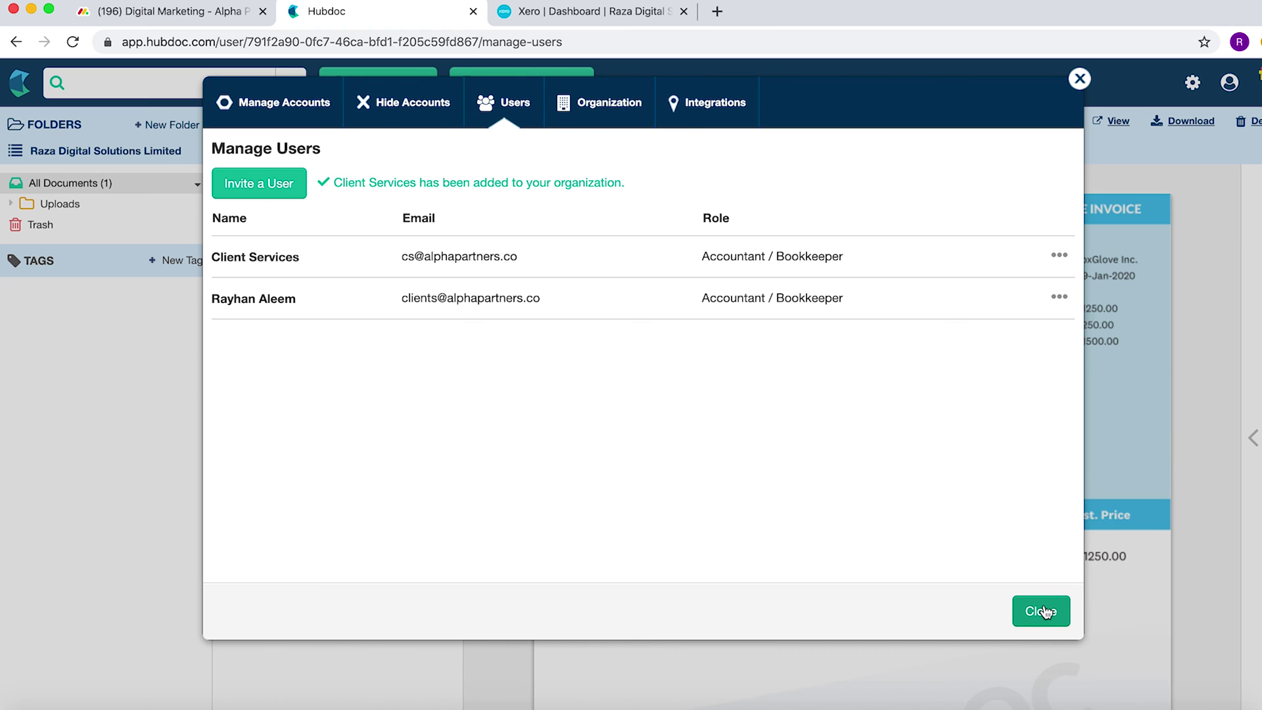
{"action": "left_click", "coordinate": [287, 113]}
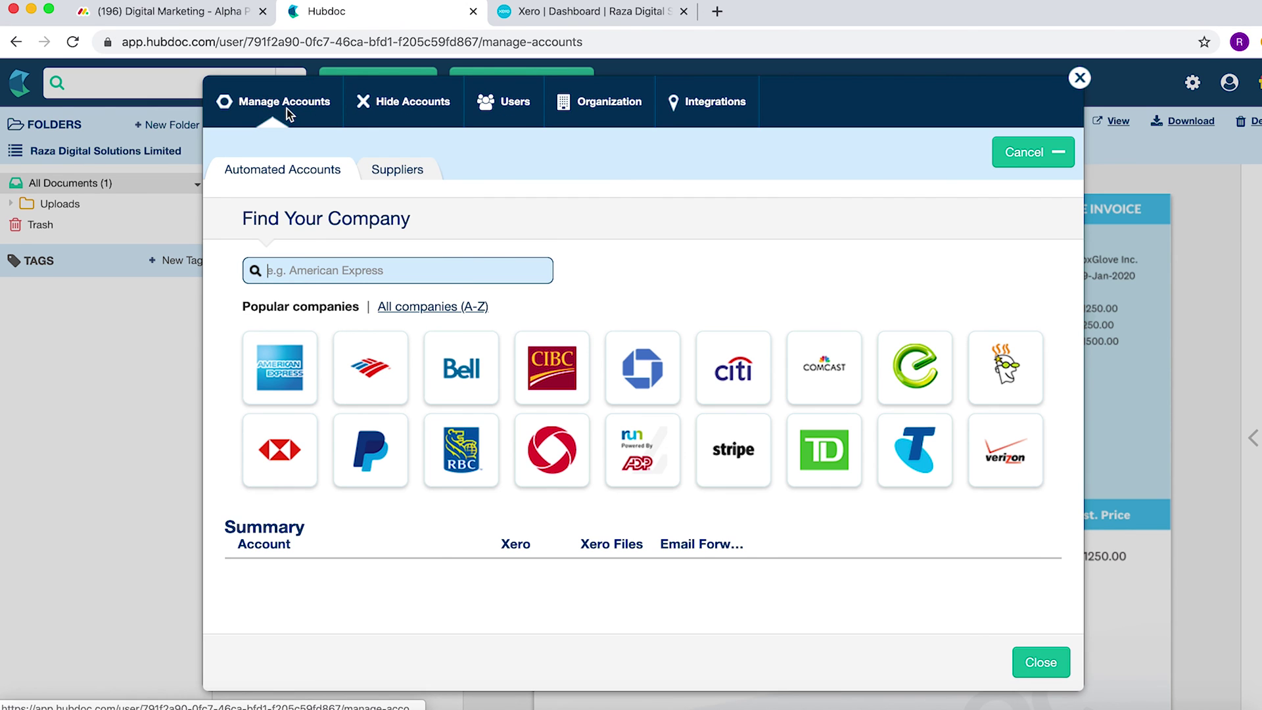
- Replace the email-upload address prefix with a new custom prefix and save it
{"action": "left_click", "coordinate": [626, 101]}
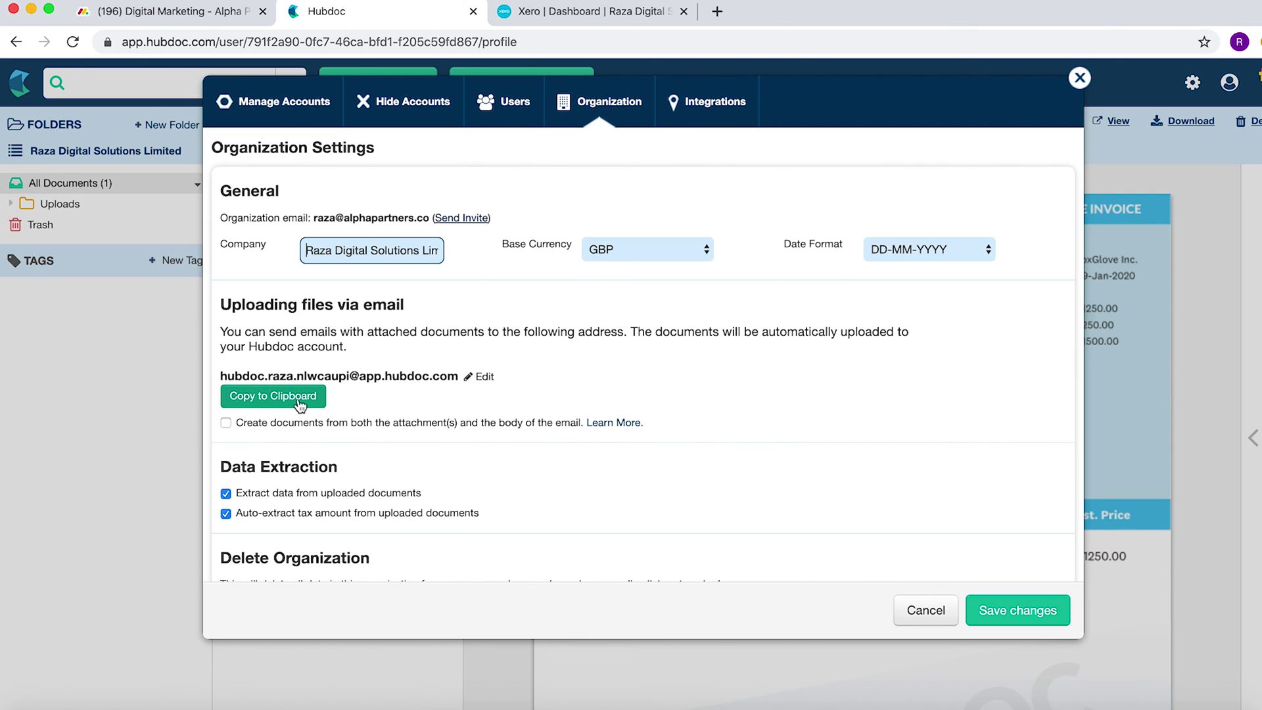
{"action": "left_click", "coordinate": [298, 403]}
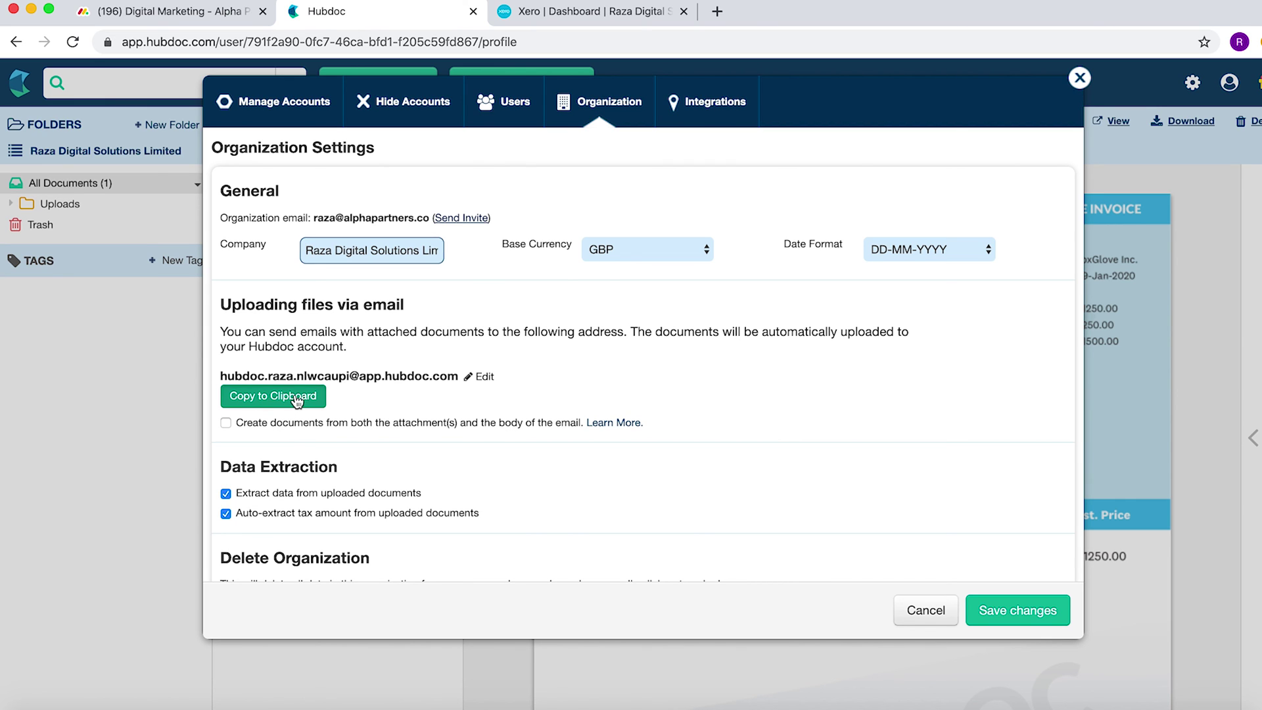
{"action": "left_click", "coordinate": [484, 376]}
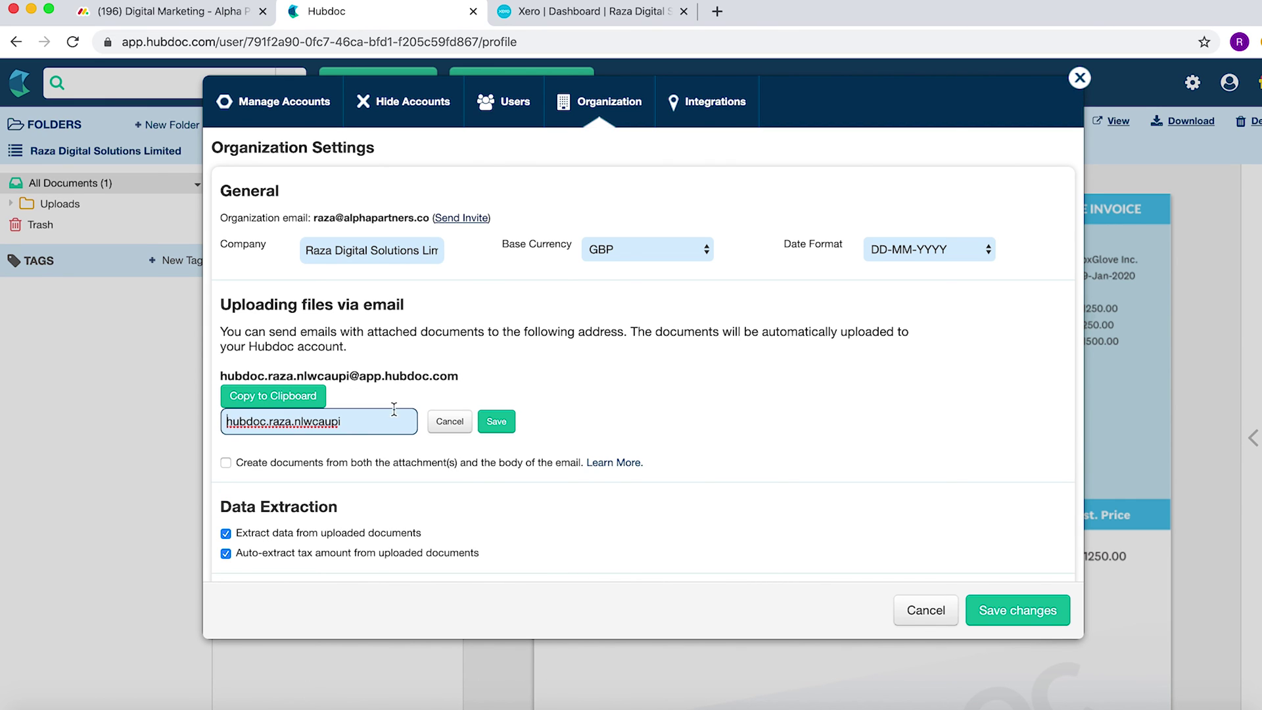
{"action": "left_click_drag", "start_coordinate": [362, 422], "coordinate": [134, 408]}
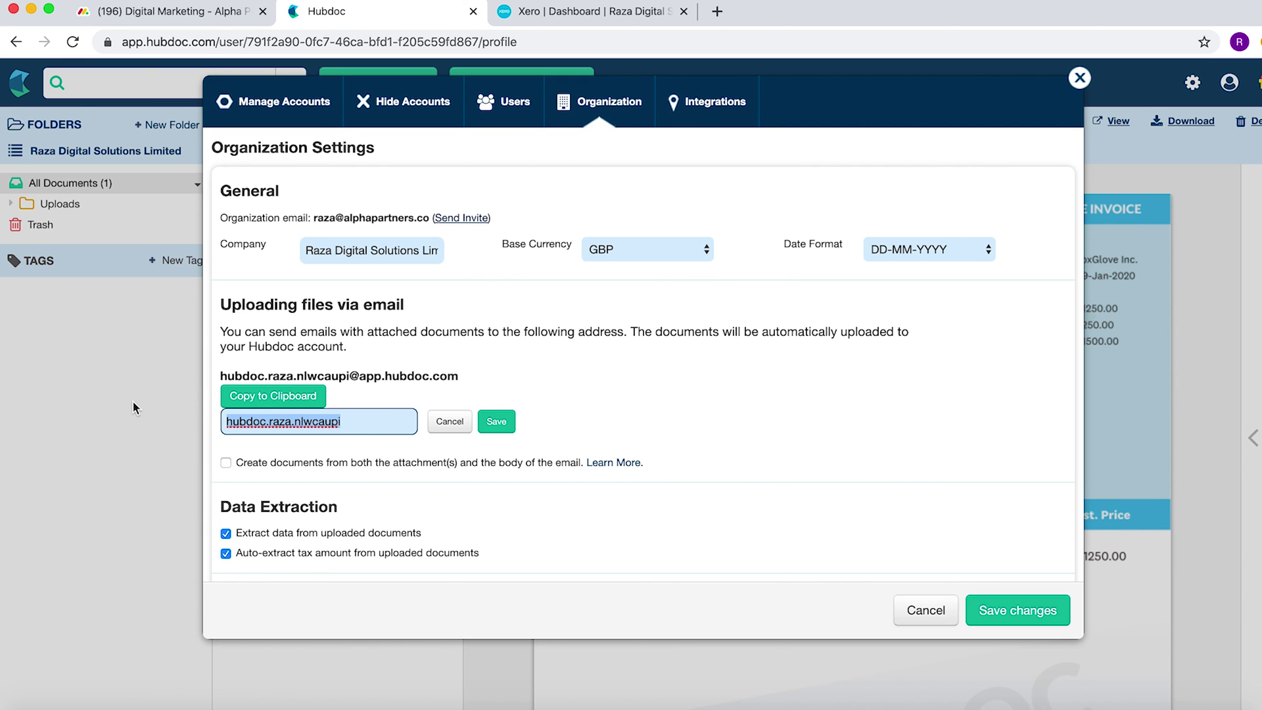
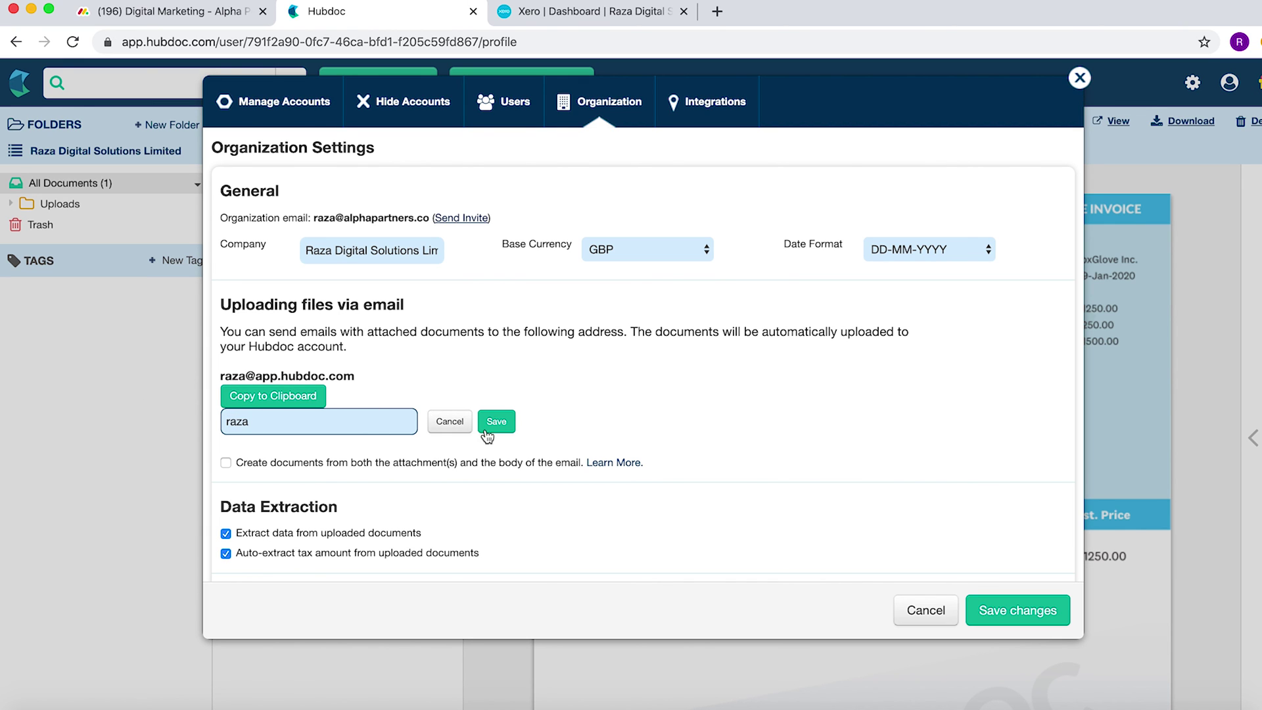
{"action": "left_click", "coordinate": [498, 424]}
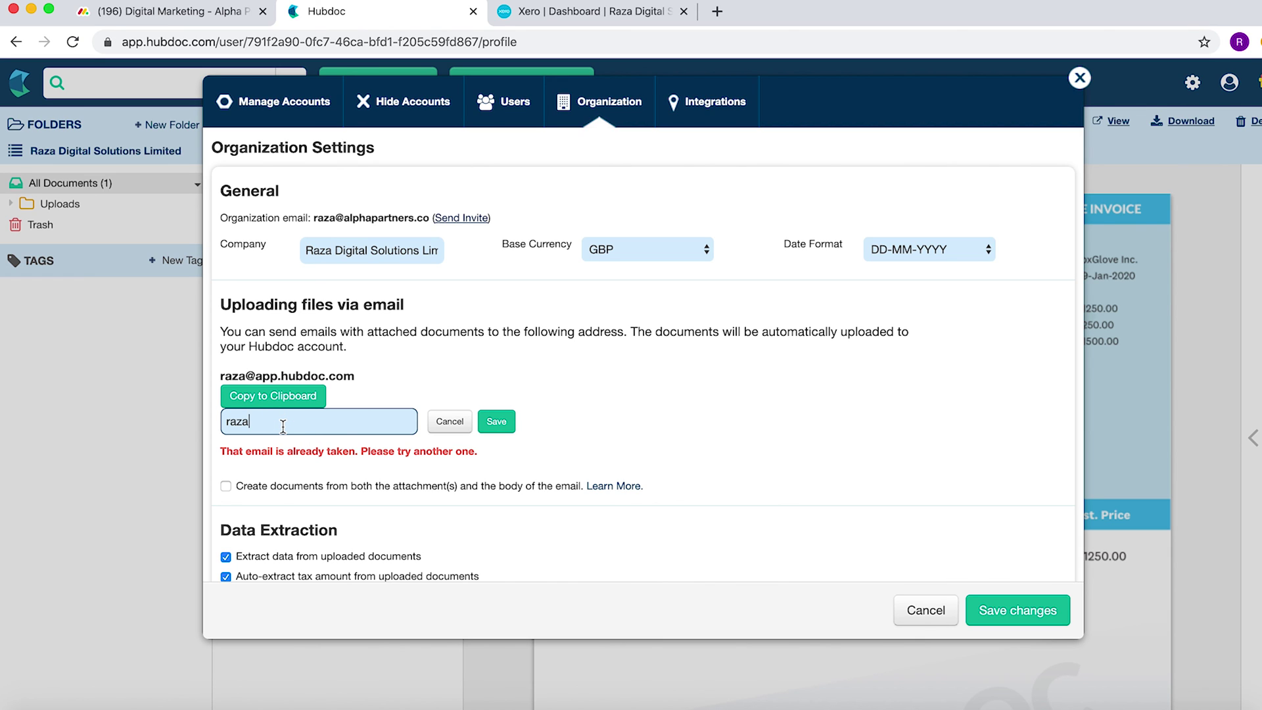
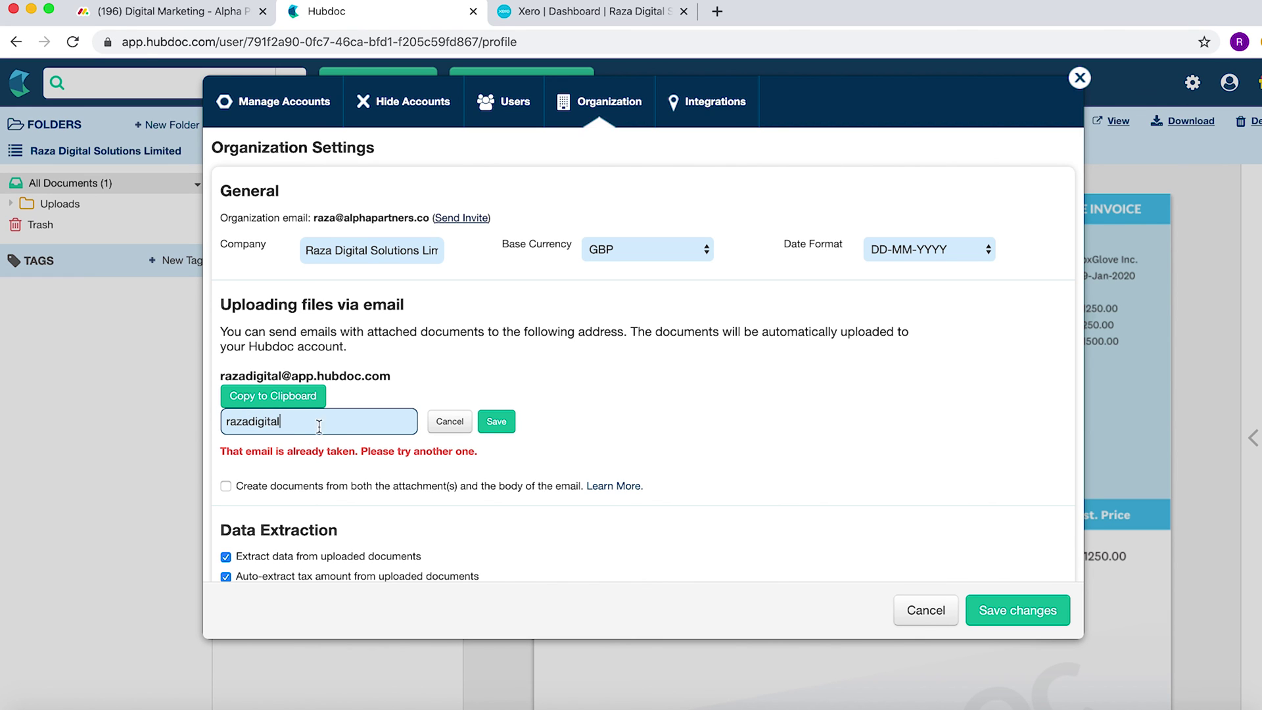
{"action": "left_click", "coordinate": [510, 422]}
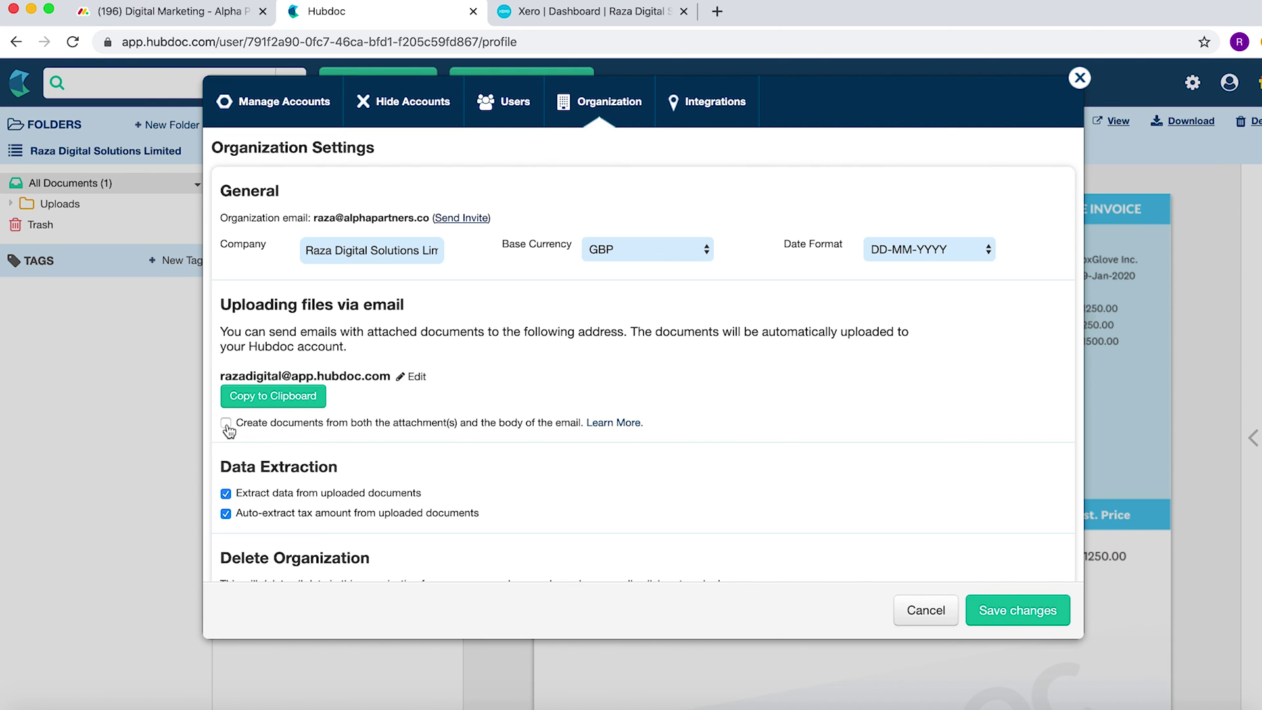
- Let emails create documents from both attachments and body, then save the organization settings
{"action": "left_click", "coordinate": [227, 423]}
{"action": "scroll", "coordinate": [863, 496], "scroll_direction": "down", "scroll_amount": 2}
{"action": "scroll", "coordinate": [863, 496], "scroll_direction": "down", "scroll_amount": 2}
{"action": "left_click", "coordinate": [1026, 610]}
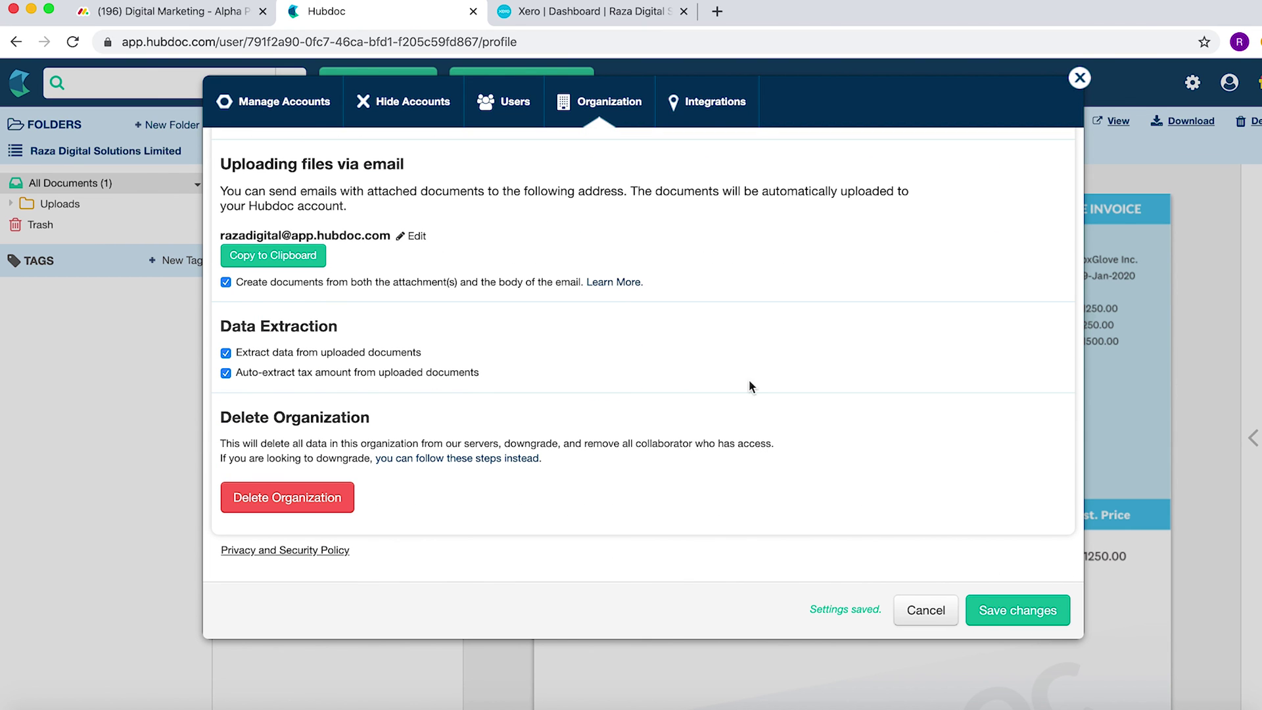
- Check the empty Hide Accounts list, then return to Manage Accounts
{"action": "left_click", "coordinate": [395, 105]}
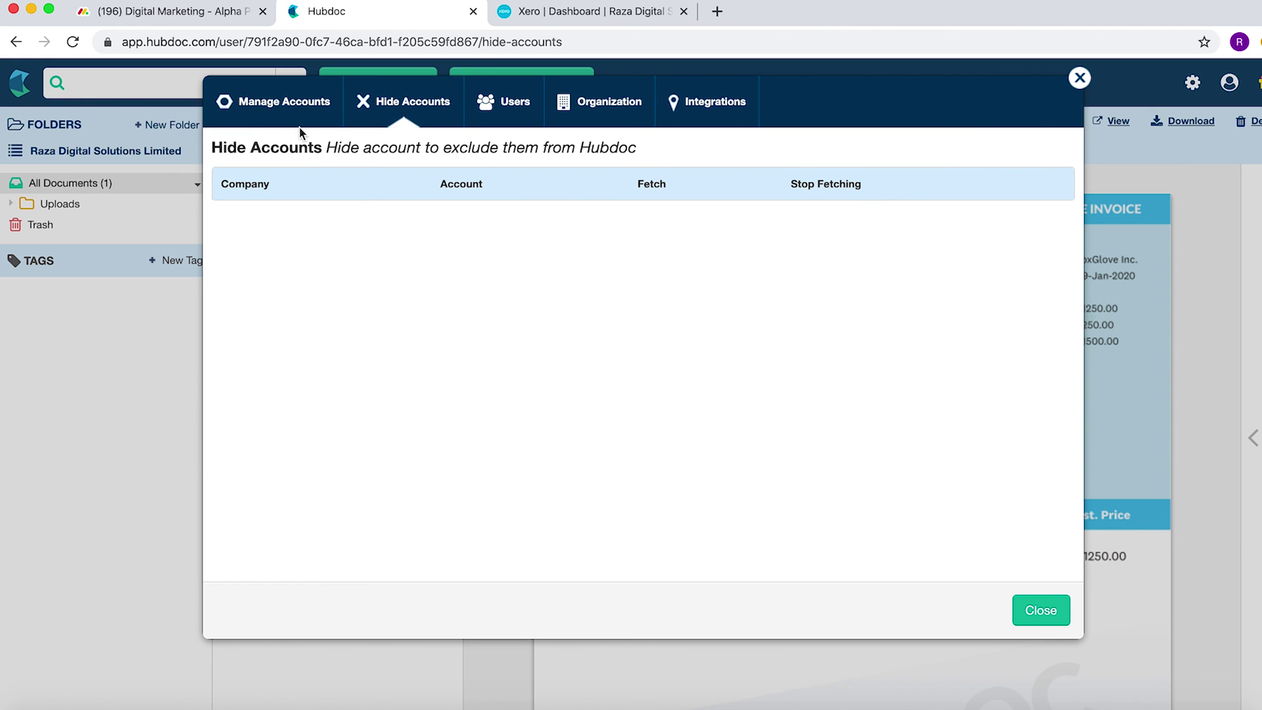
{"action": "left_click", "coordinate": [275, 100]}
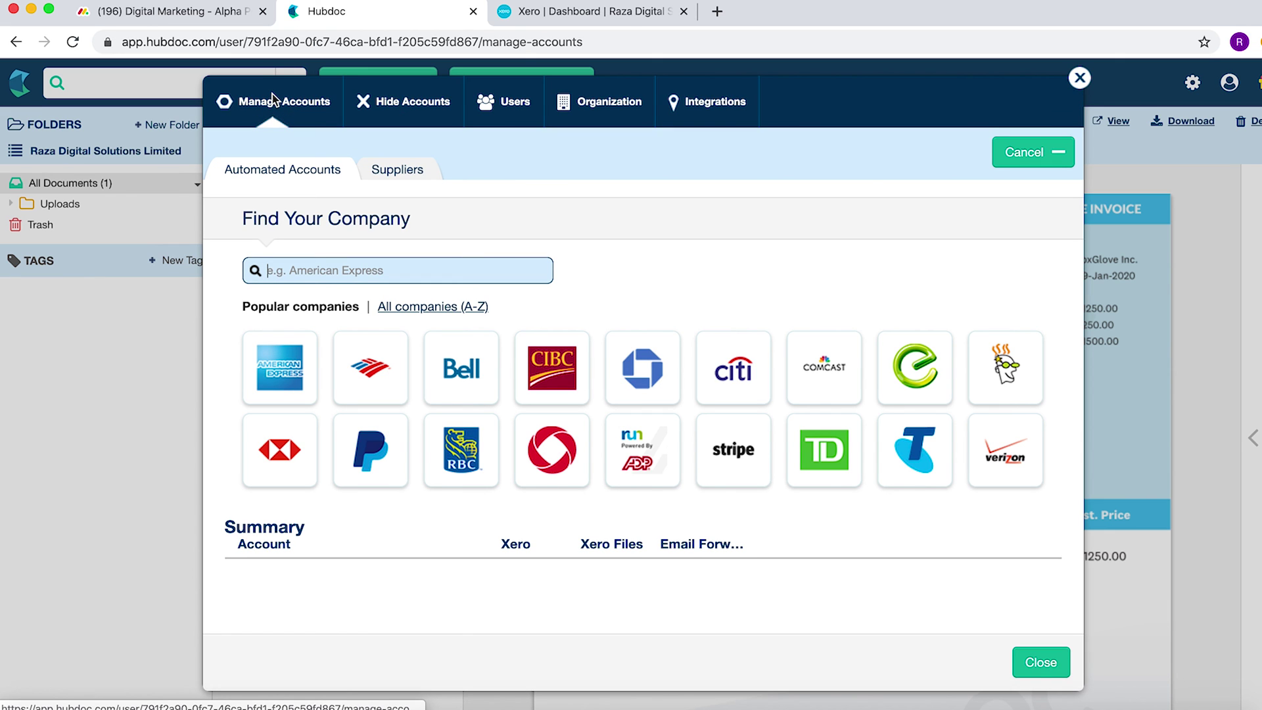